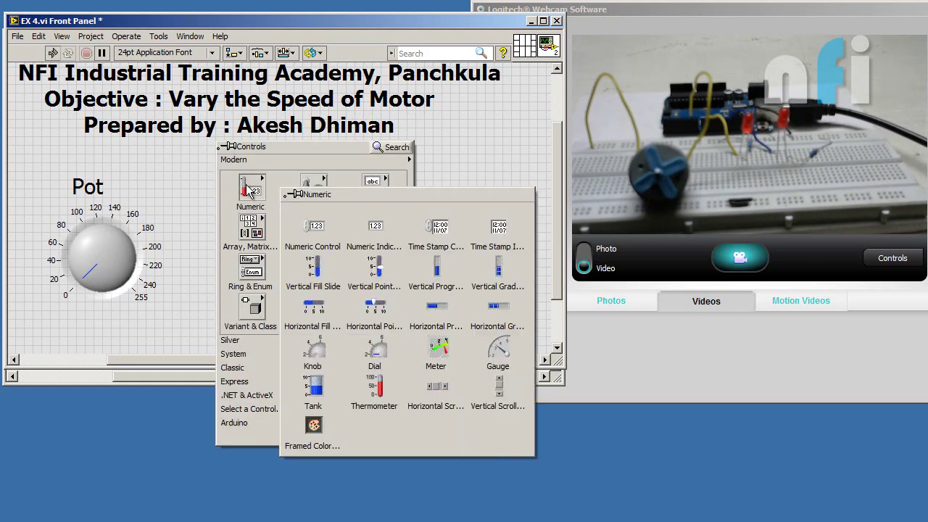
Step: Place a Numeric gauge on the front panel and label it 'Speed of Motor'
click(499, 346)
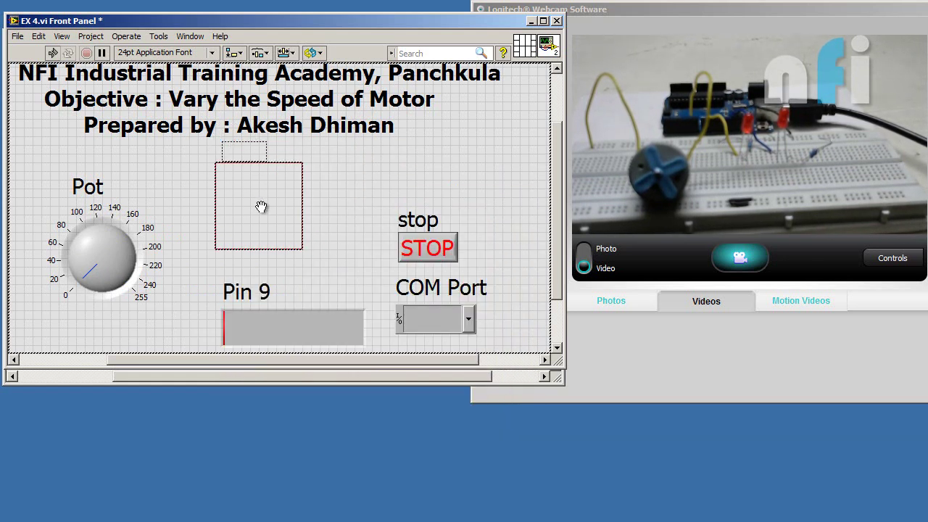
click(268, 214)
drag(253, 155, 269, 156)
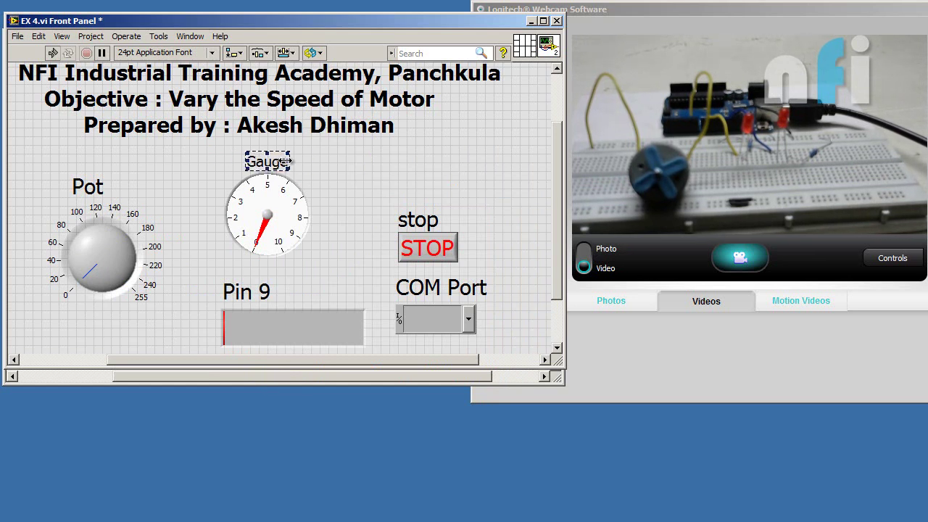
double_click(274, 162)
text(Speed of Motor)
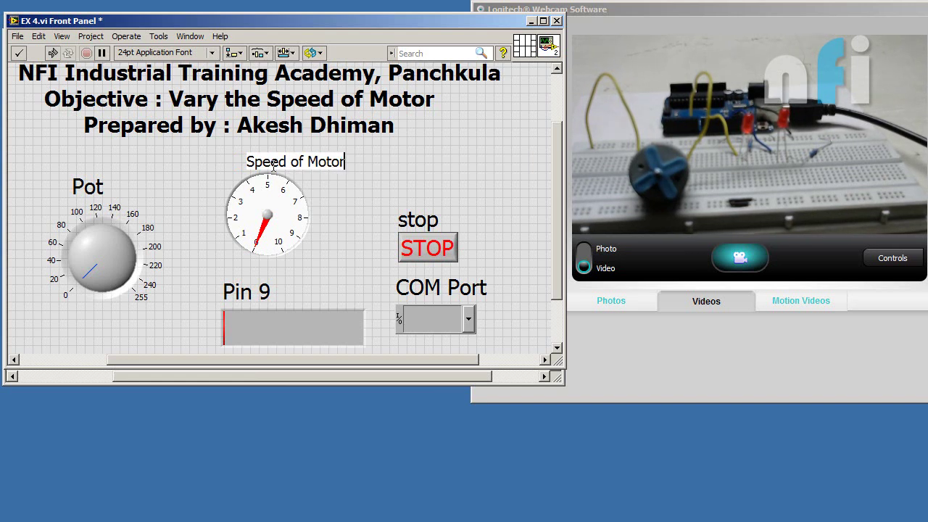
key(shift+Return)
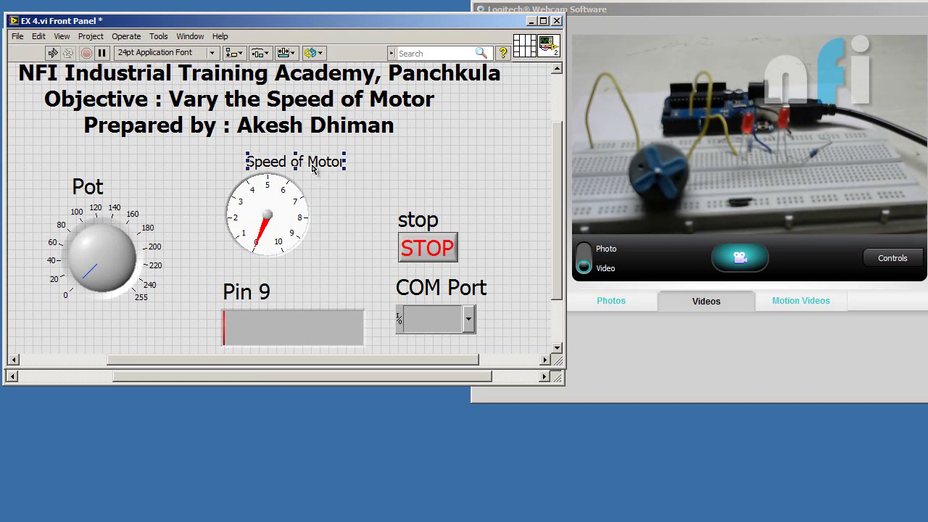
drag(314, 169, 292, 168)
click(337, 181)
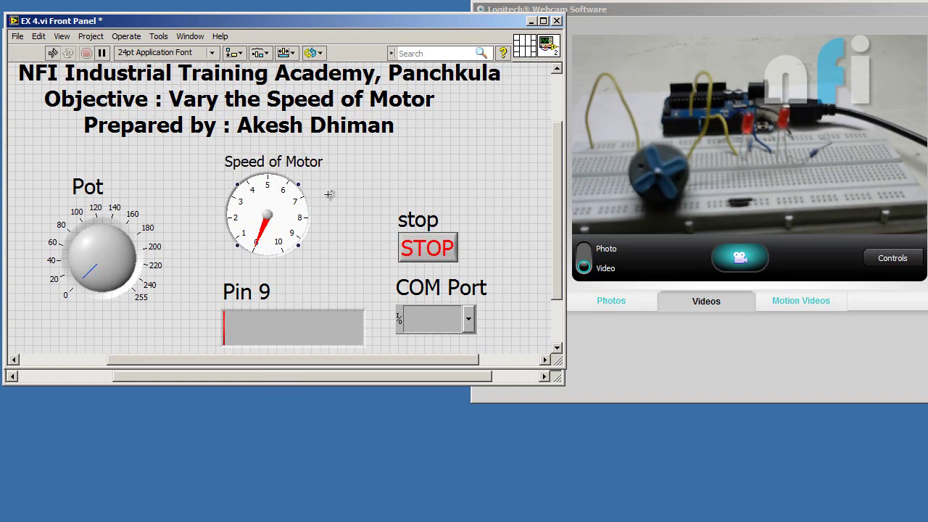
Step: Set the gauge's scale maximum to 100 in its Properties dialog
right_click(281, 206)
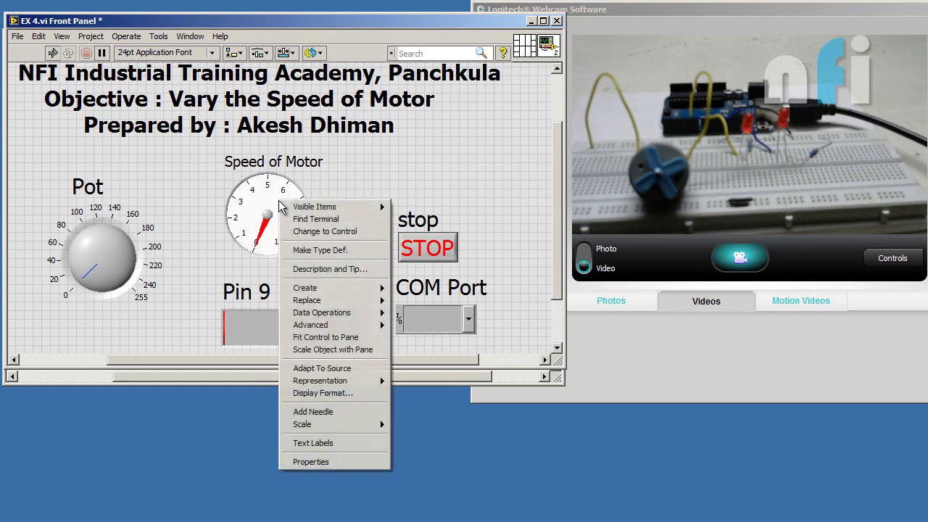
click(337, 461)
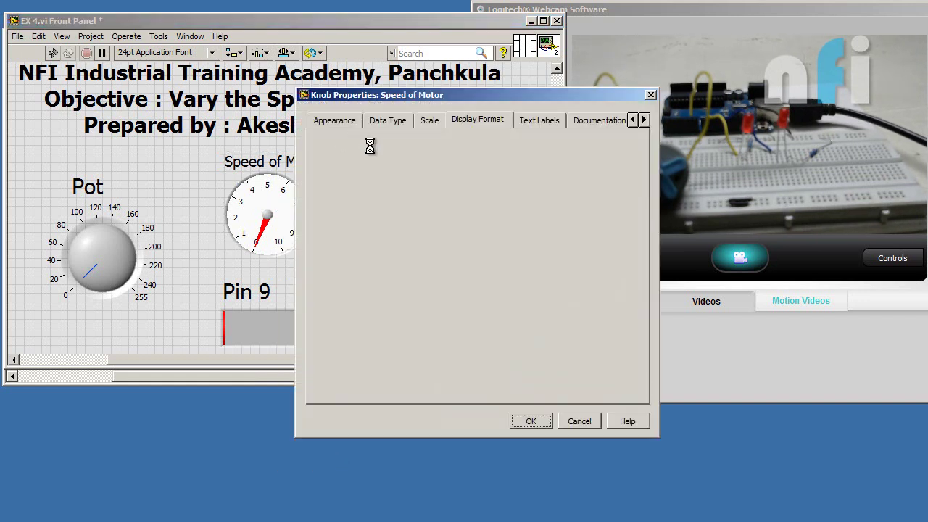
click(430, 120)
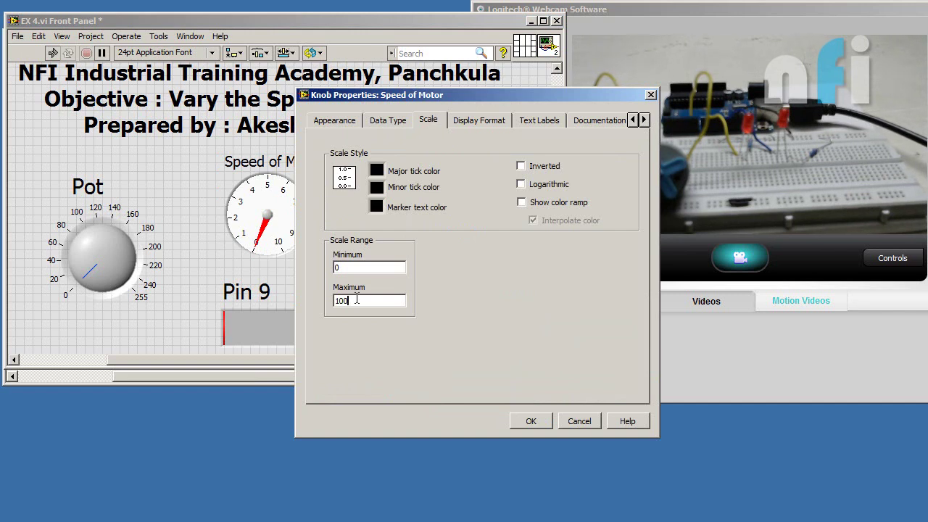
drag(412, 98, 378, 79)
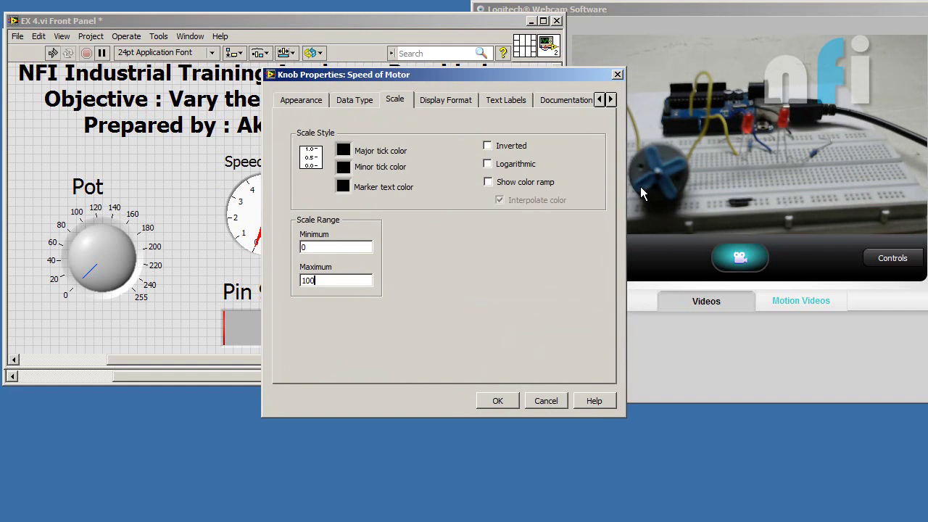
drag(475, 69, 513, 54)
click(348, 264)
text(0)
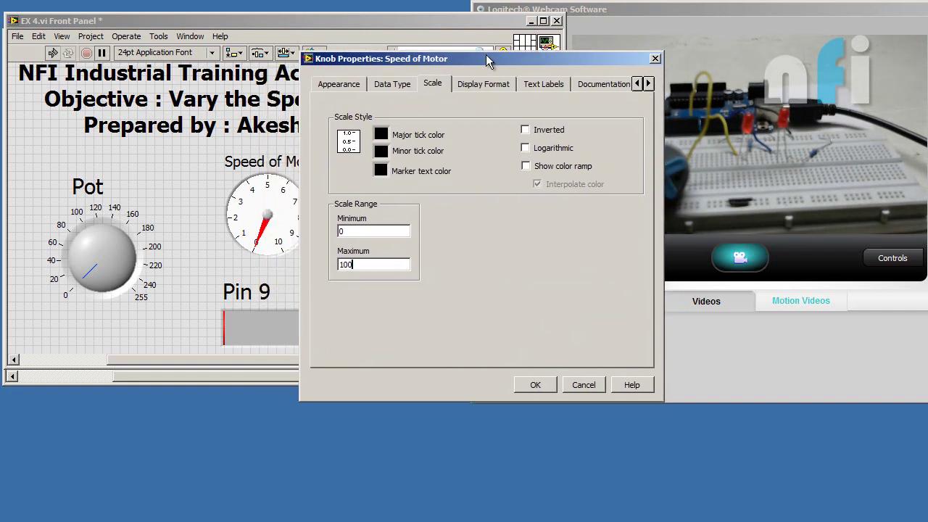
drag(489, 62, 447, 53)
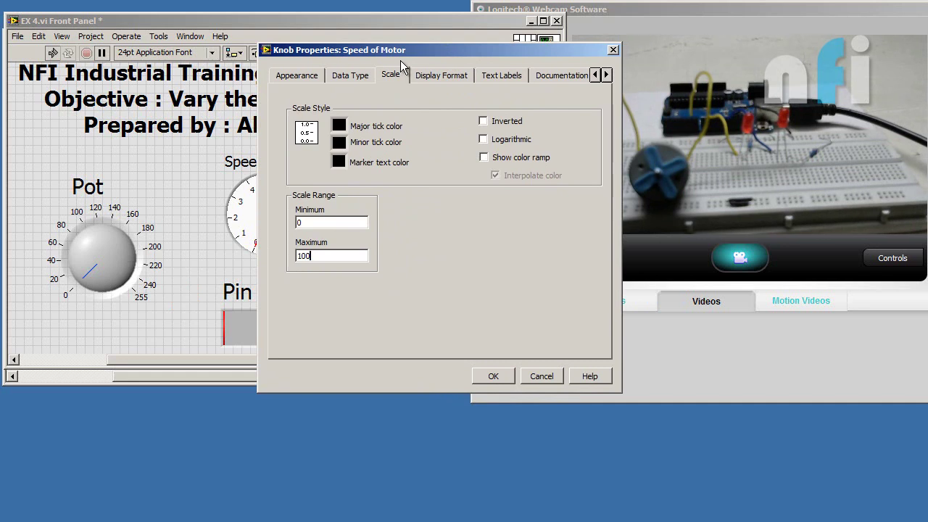
drag(402, 54, 497, 63)
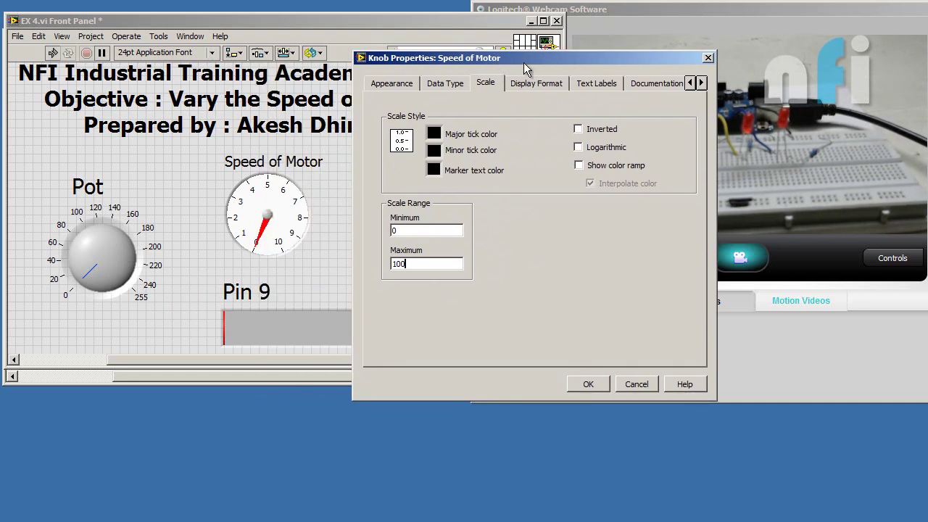
drag(530, 65, 479, 57)
Step: Change the display format string to %#_g%% so the scale shows percent
click(487, 78)
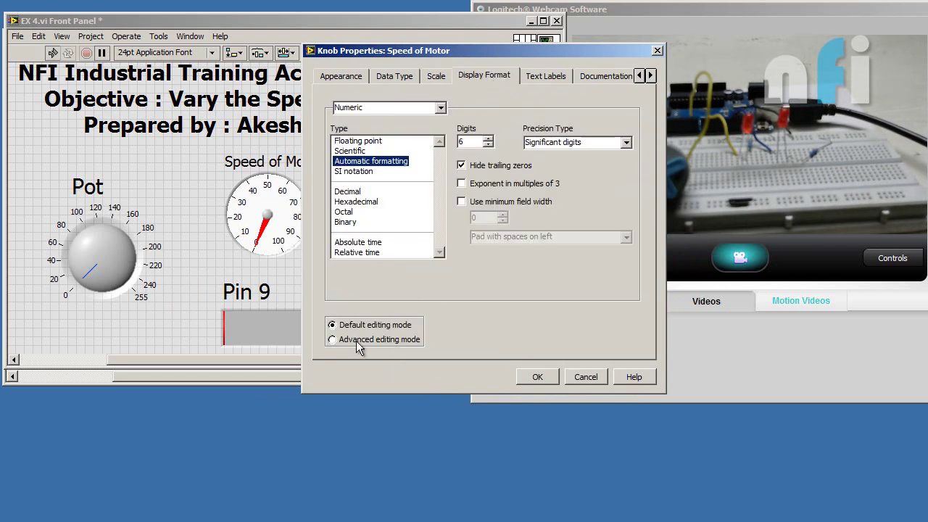
click(333, 340)
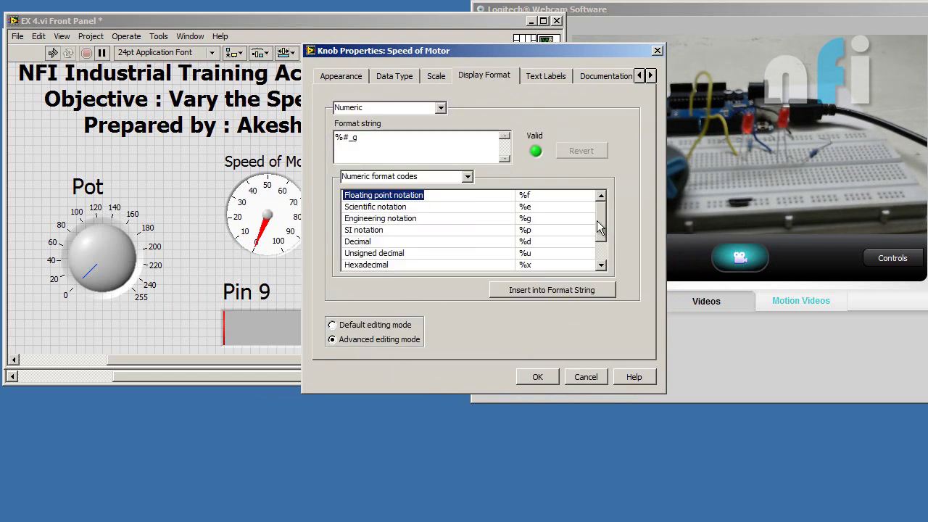
scroll(599, 227, down, 3)
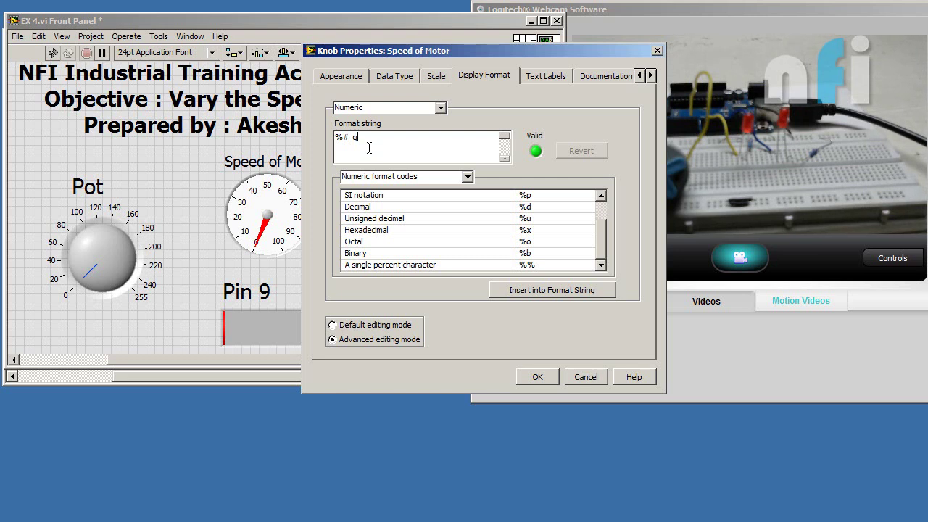
click(376, 265)
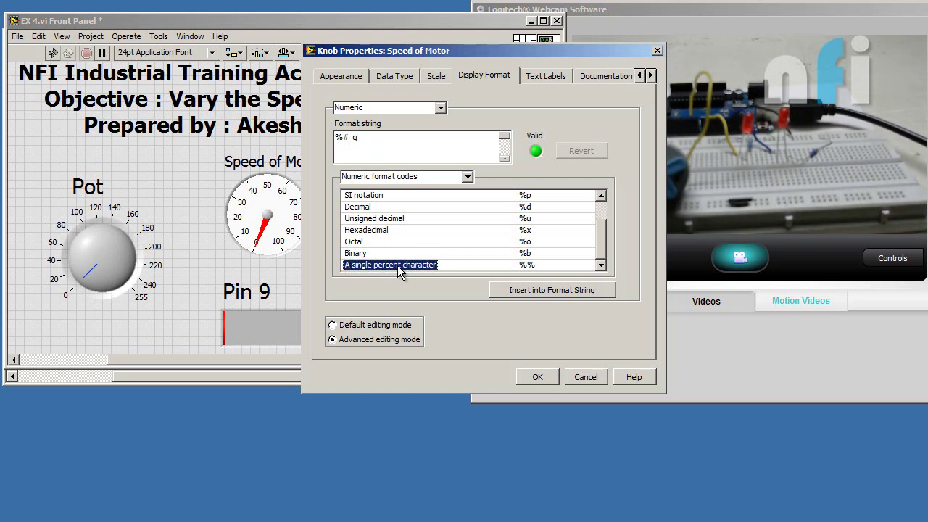
click(545, 297)
click(534, 379)
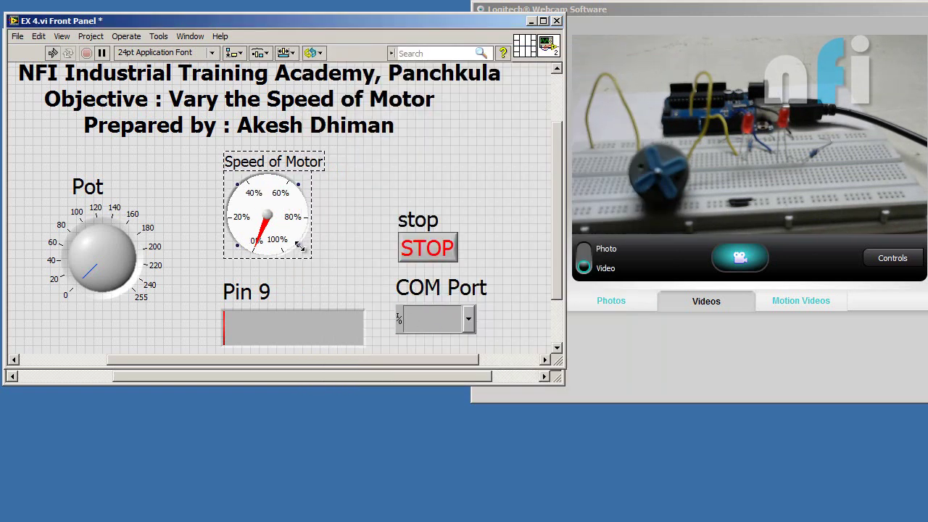
Step: Enlarge the Speed of Motor gauge, test its needle, and raise the Pot knob slightly
drag(309, 260, 311, 261)
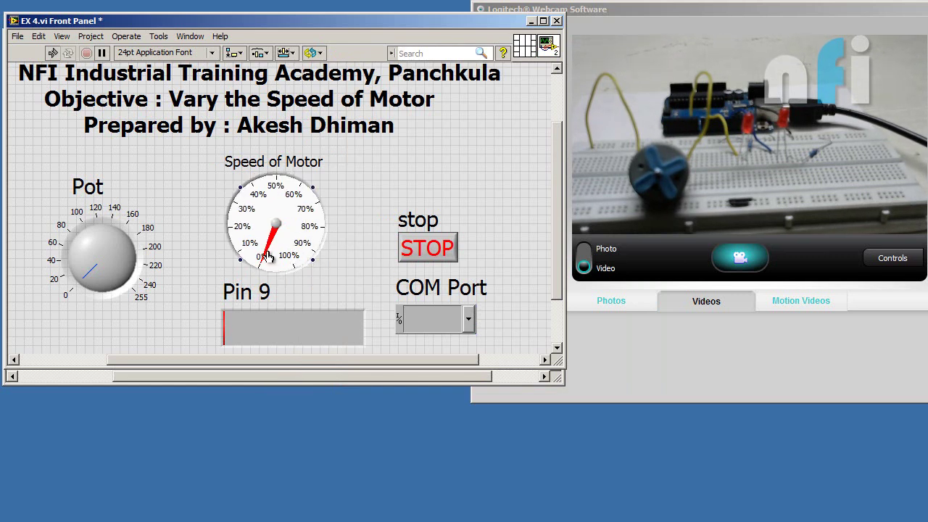
click(274, 200)
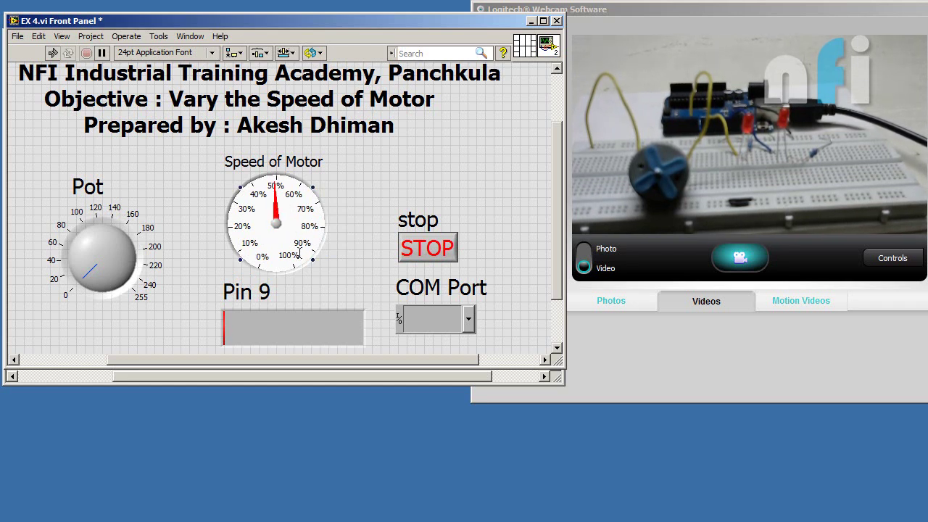
drag(306, 261, 247, 242)
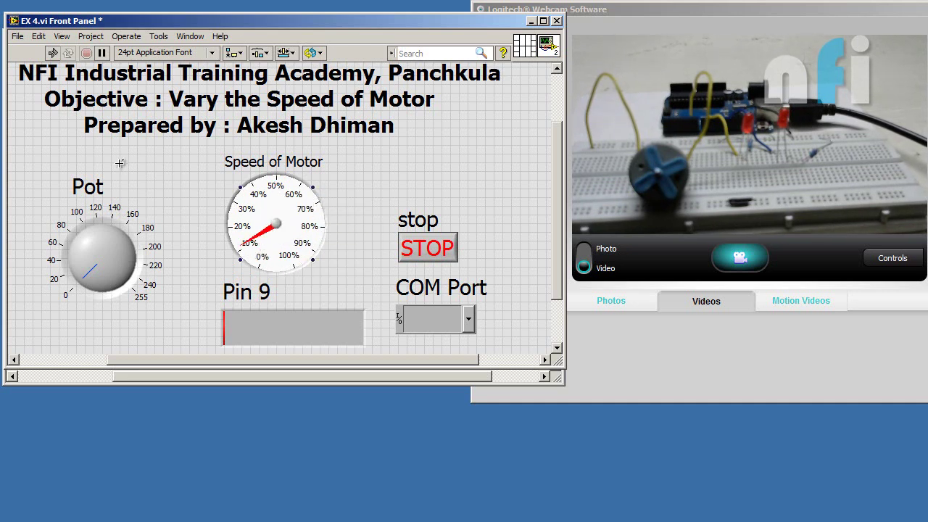
click(172, 258)
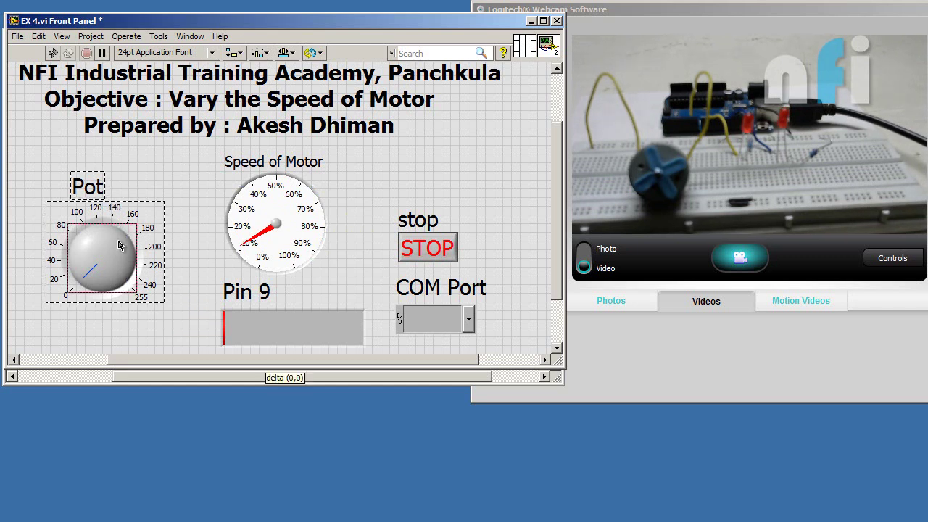
drag(172, 258, 174, 241)
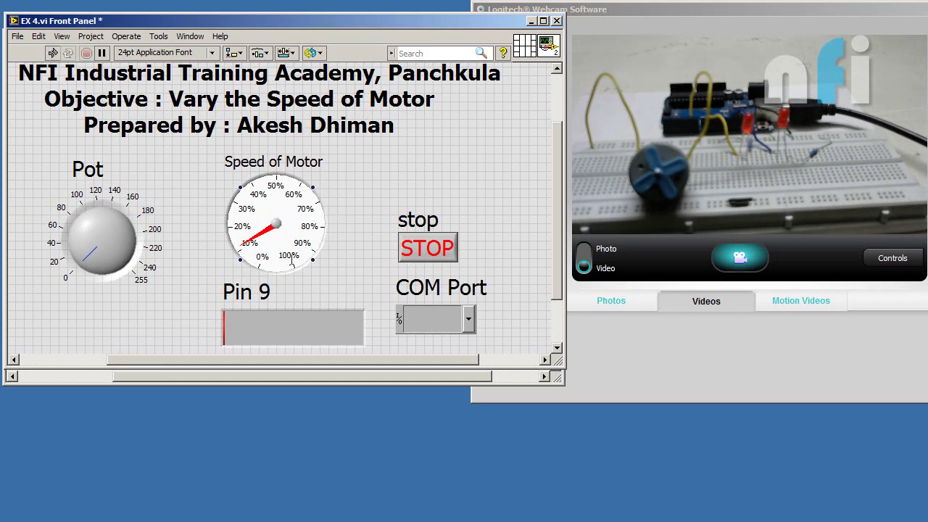
Step: Launch Calculator, compute 255 × 0.4 = 102, and close it
key(super+r)
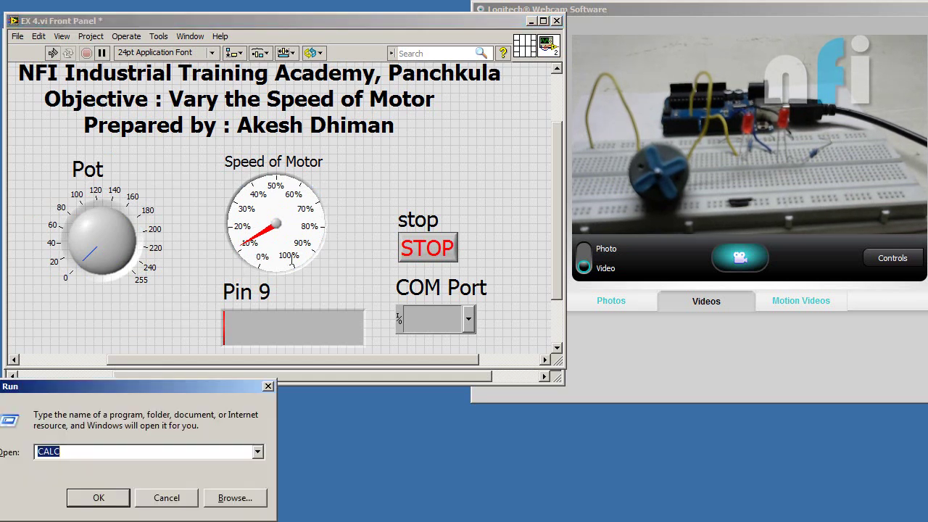
key(Return)
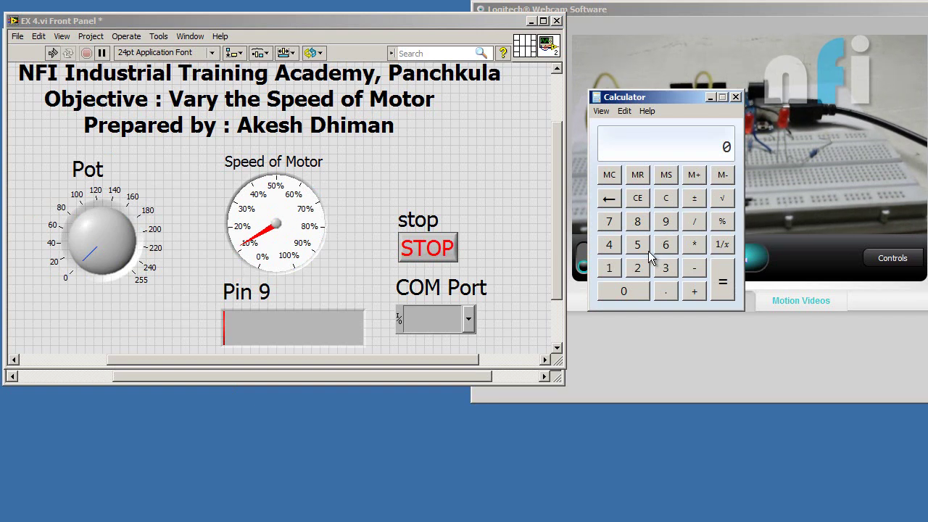
click(637, 267)
click(637, 244)
click(638, 244)
click(694, 246)
click(640, 292)
click(666, 292)
click(608, 244)
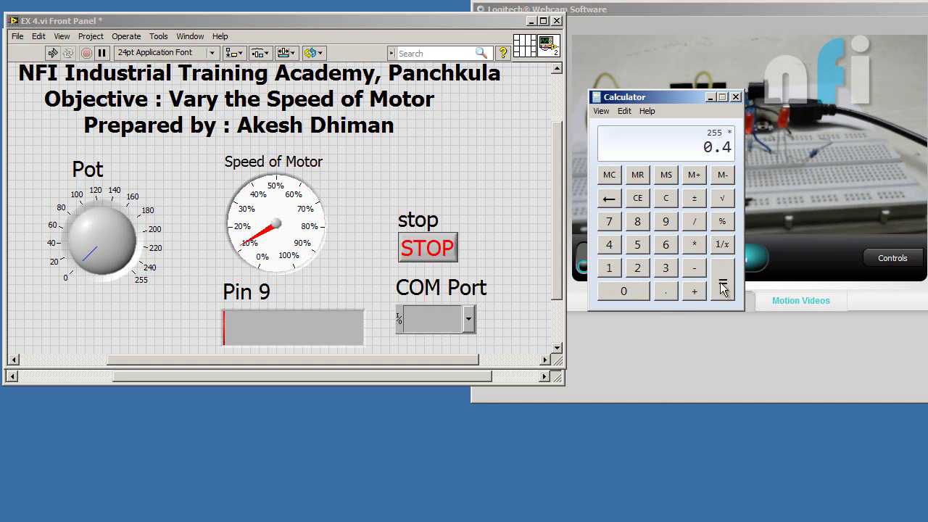
click(722, 288)
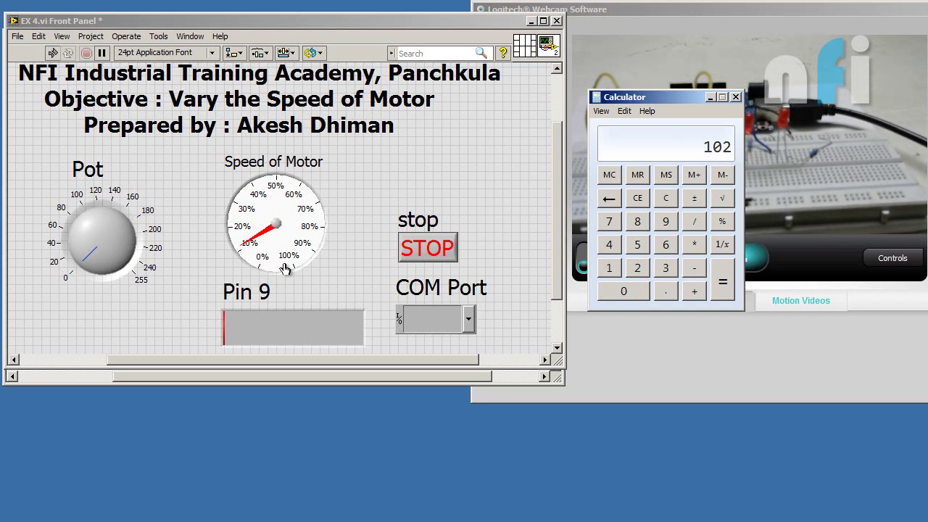
click(735, 97)
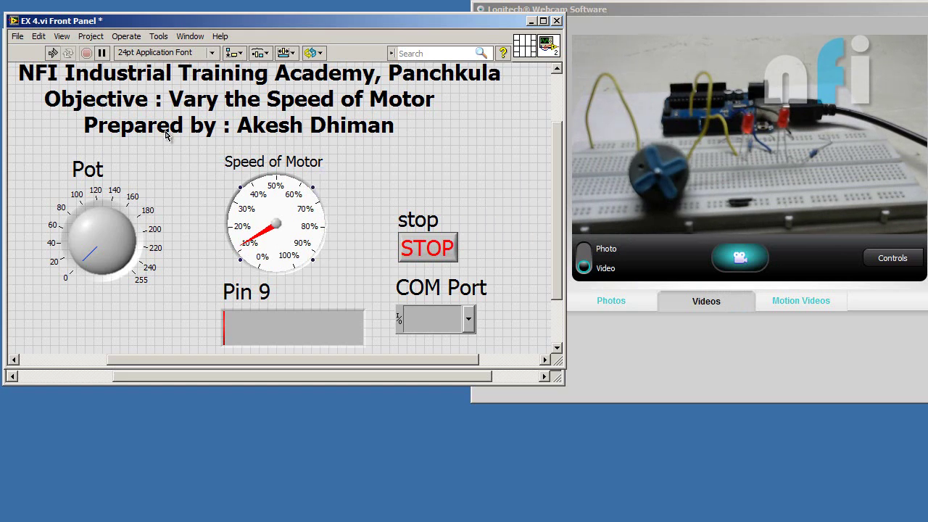
Step: On the block diagram, move the Speed of Motor indicator beside Pin 9 and widen the While Loop
click(190, 36)
click(282, 49)
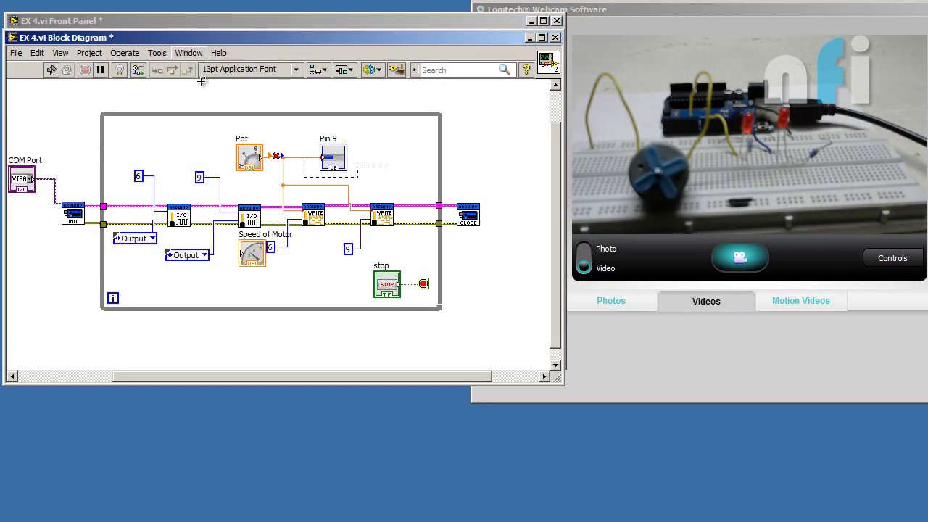
drag(249, 254, 393, 150)
key(Right)
key(Right)
key(Right)
key(Right)
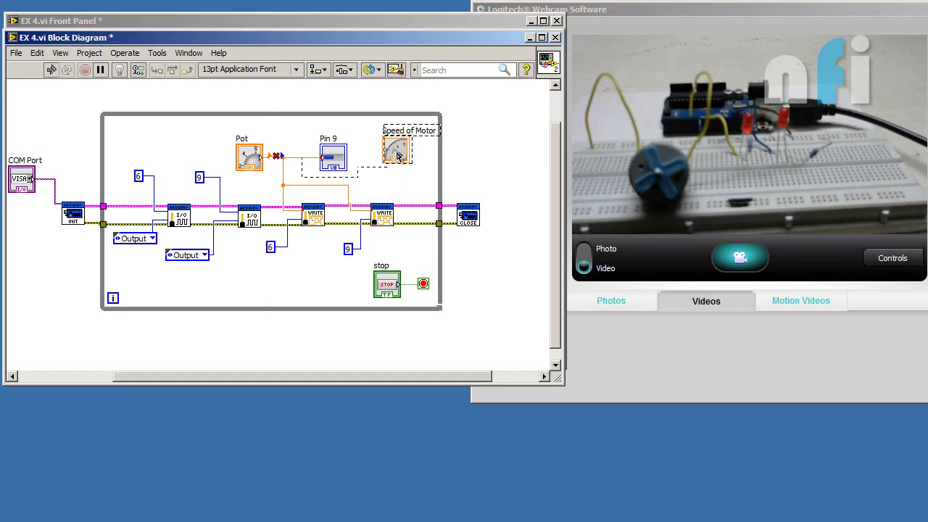
drag(442, 209, 447, 211)
drag(395, 158, 397, 164)
Step: Locate the Pot and Speed of Motor terminals on the diagram and reposition the Pot terminal
double_click(248, 161)
right_click(105, 243)
click(132, 257)
drag(248, 167, 239, 165)
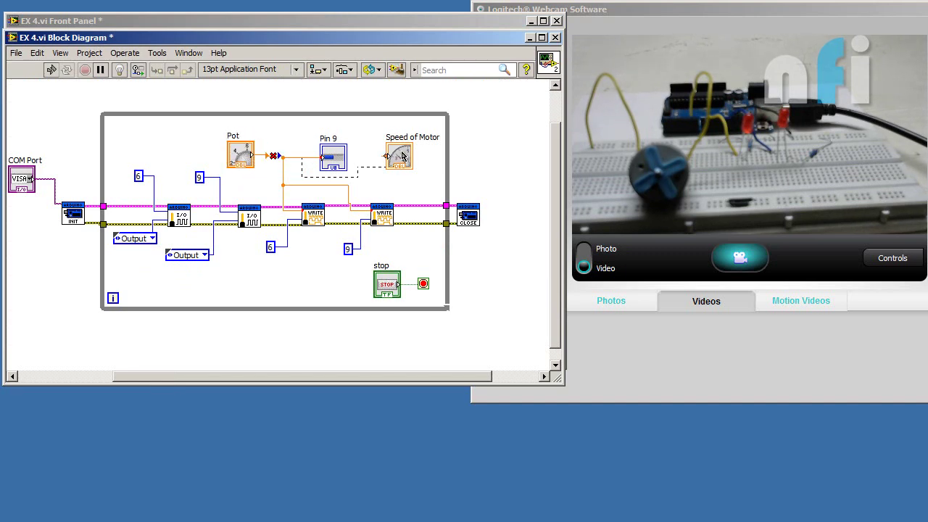
double_click(402, 156)
right_click(290, 207)
click(305, 225)
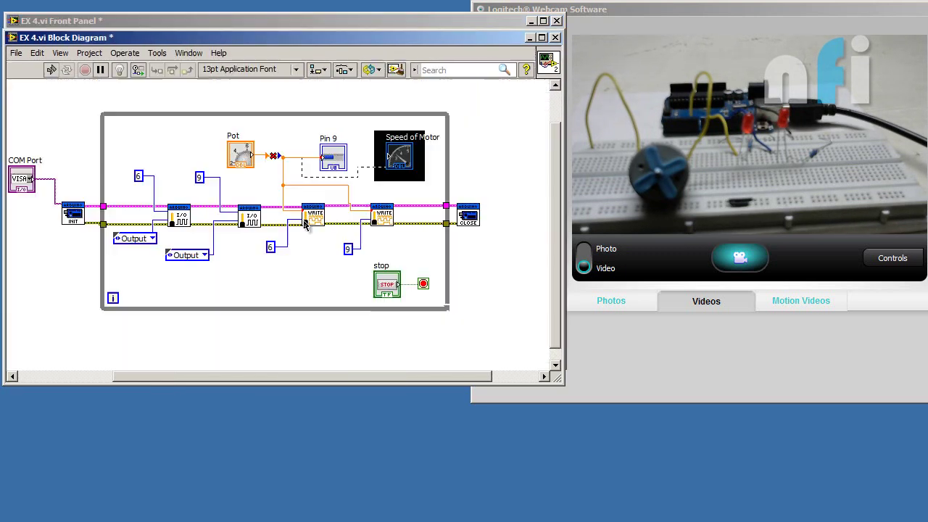
Step: Insert a Multiply node before Speed of Motor and wire the Pot value into it
right_click(297, 102)
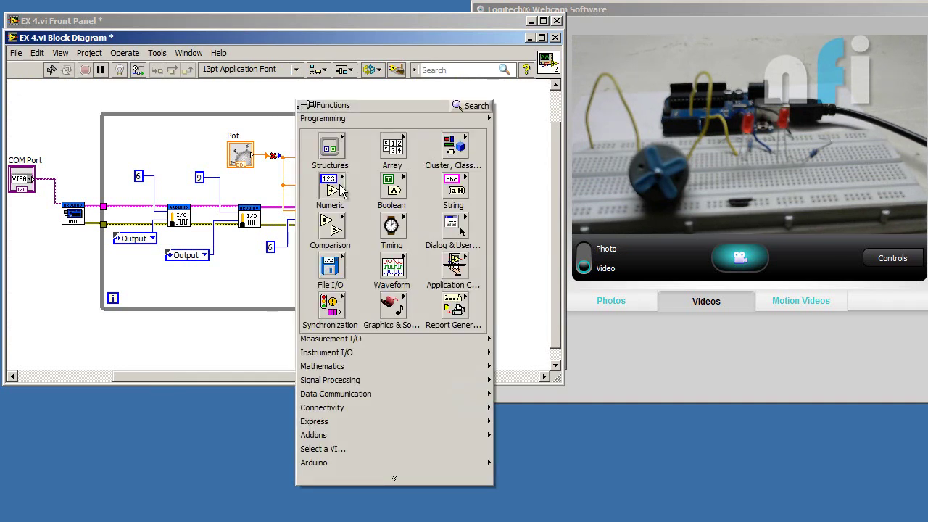
mouse_move(341, 189)
click(514, 221)
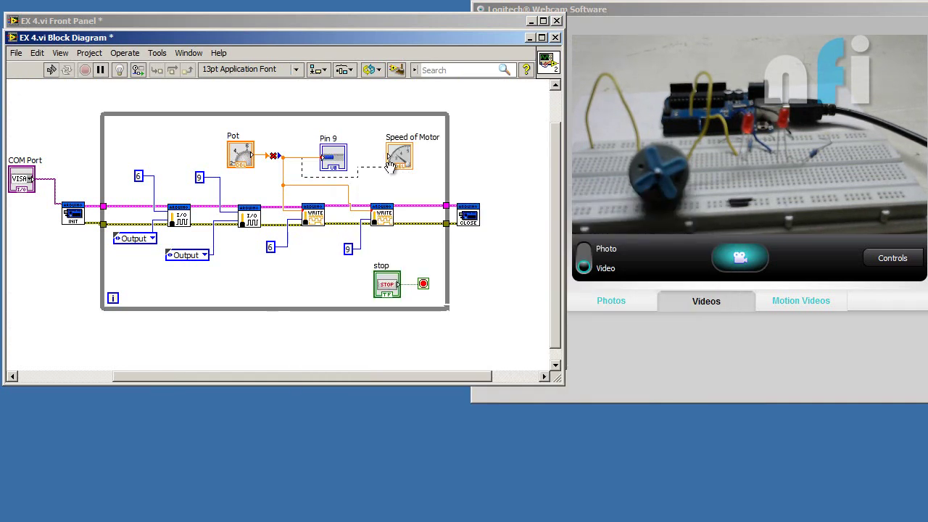
click(375, 168)
click(376, 171)
click(369, 172)
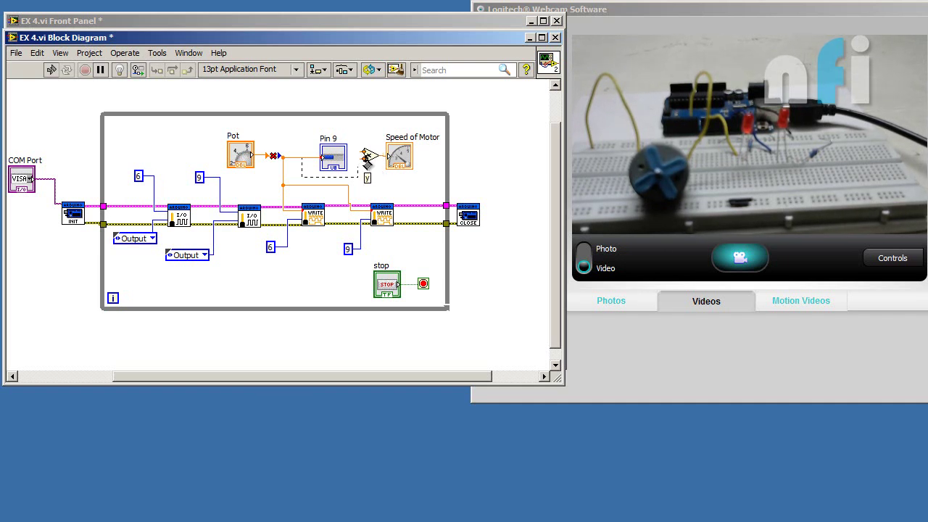
click(359, 174)
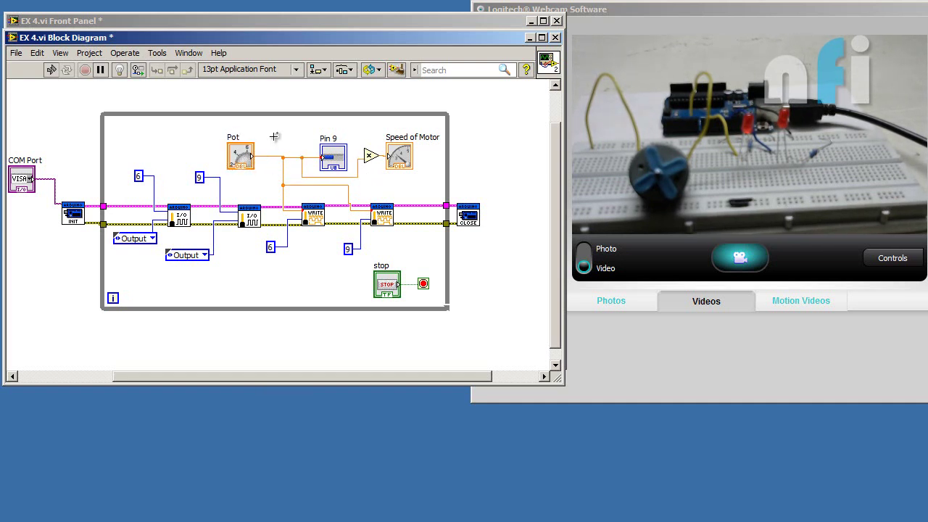
Step: Add a 0.4 constant to Multiply's other input, placed above the node, then return to the front panel
right_click(366, 155)
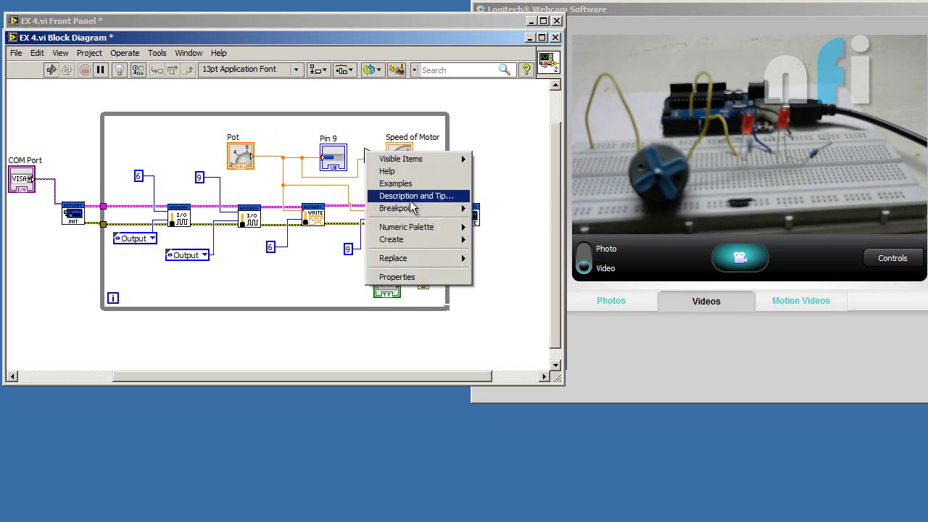
mouse_move(438, 241)
click(500, 240)
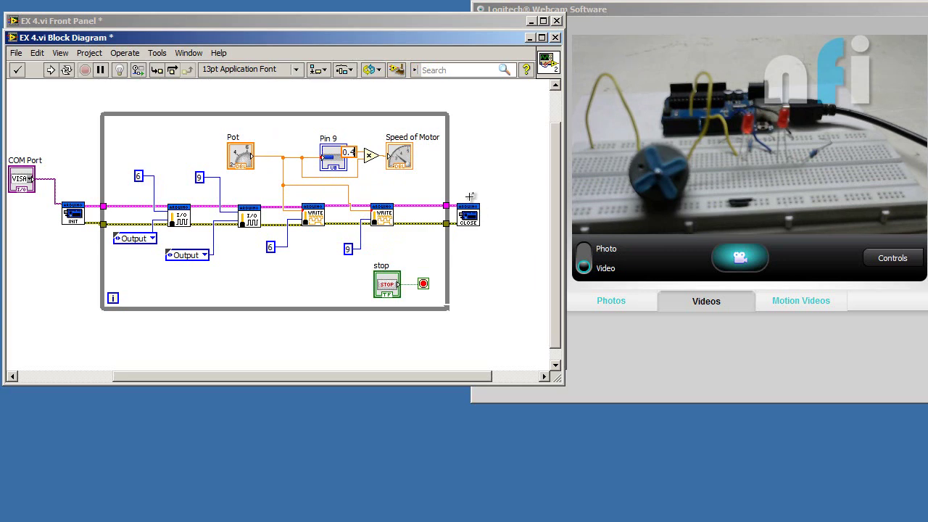
click(370, 131)
drag(357, 153, 357, 130)
click(189, 53)
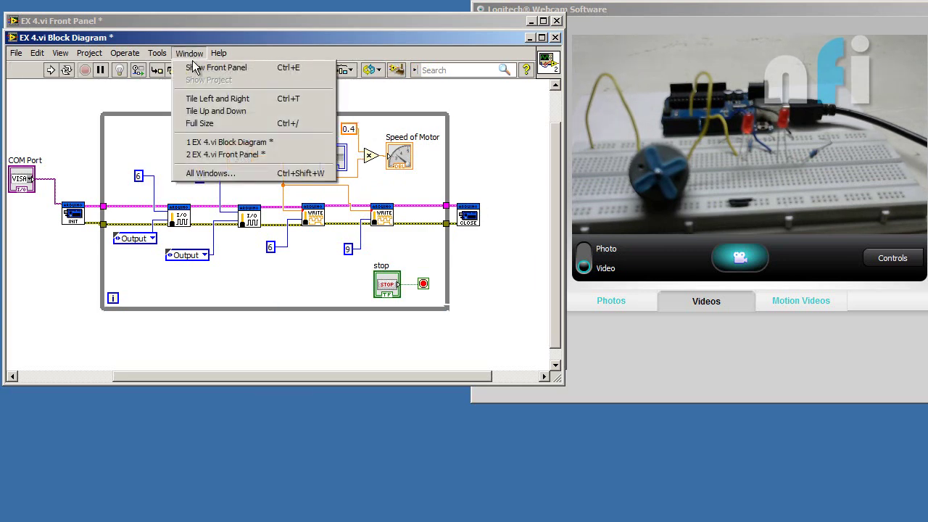
click(191, 66)
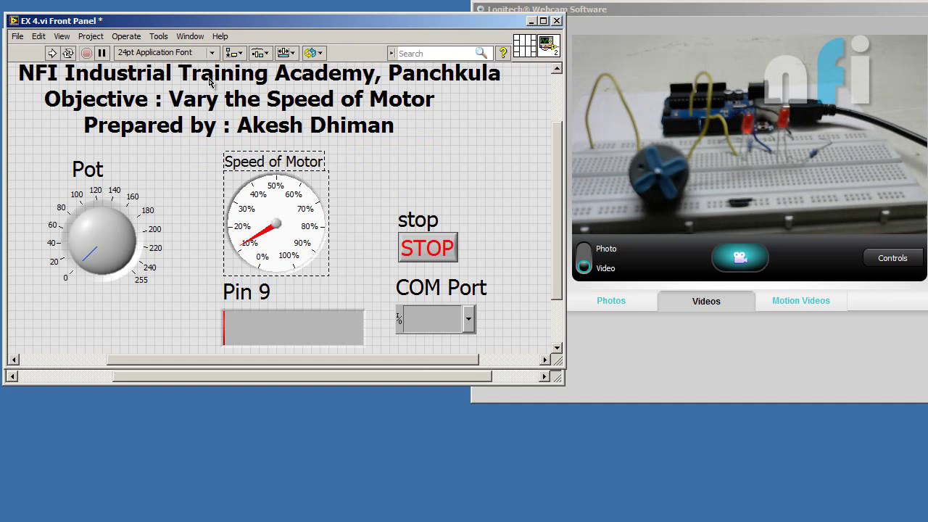
Step: Refresh the COM Port list and select COM3
click(339, 174)
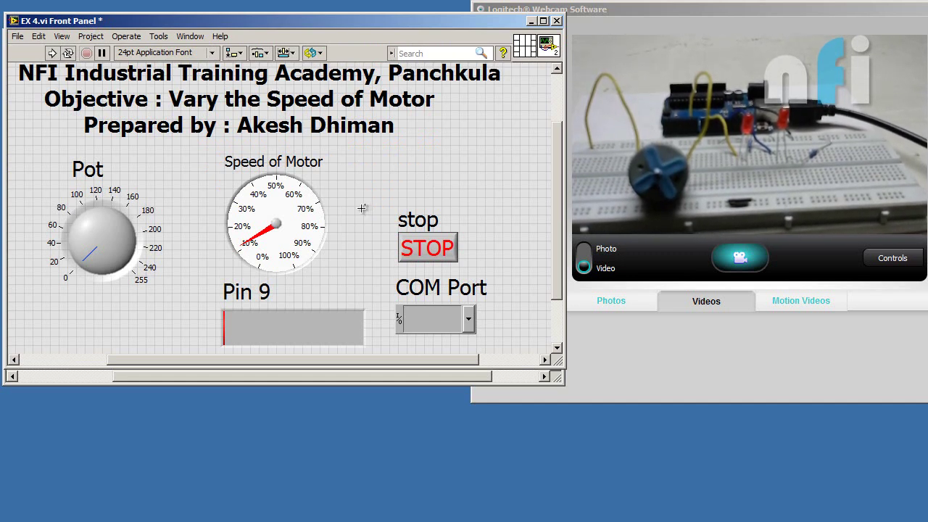
click(468, 319)
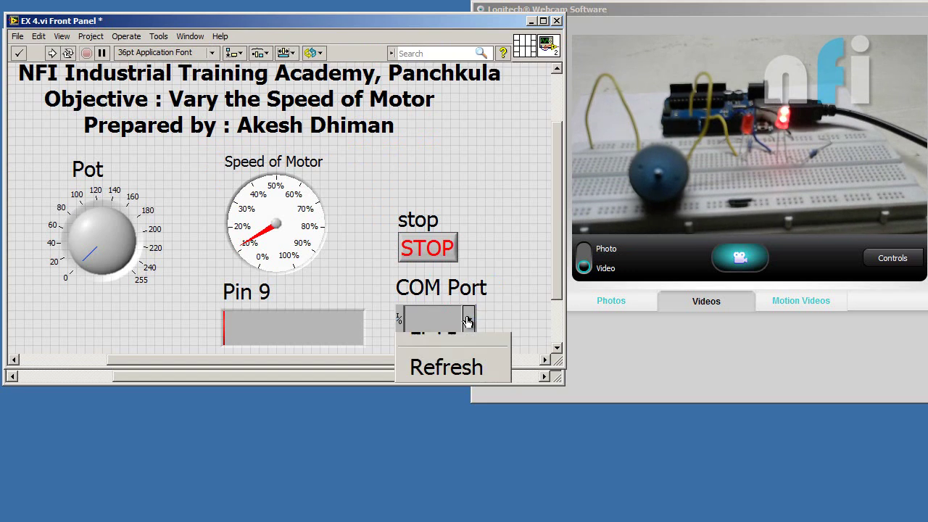
click(472, 417)
click(468, 320)
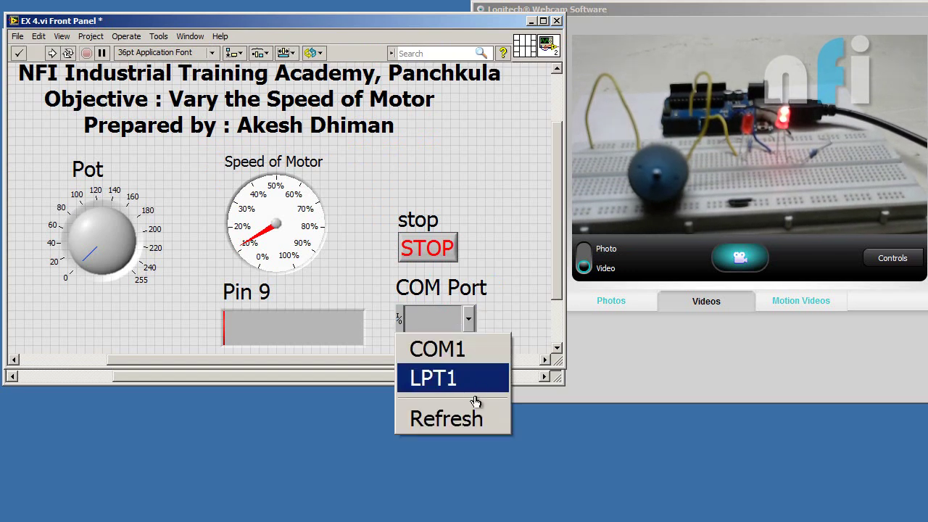
click(474, 419)
click(468, 319)
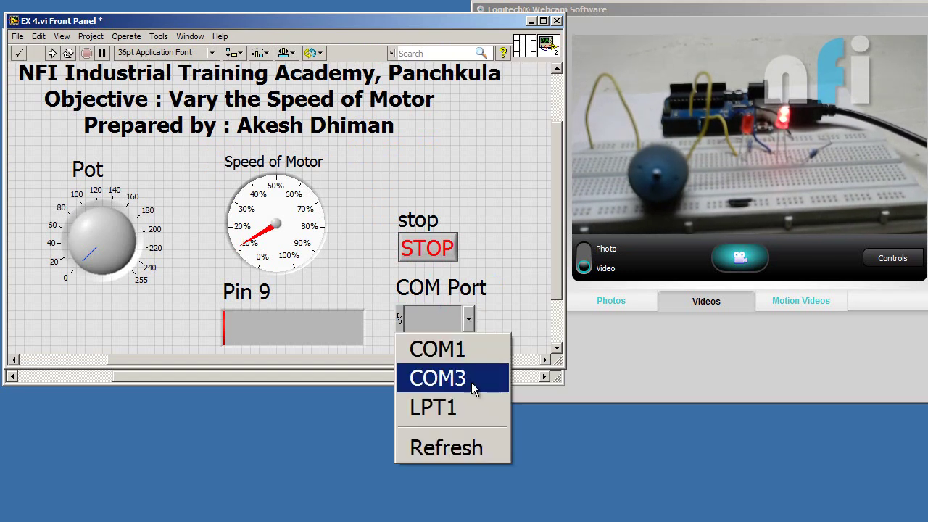
click(471, 388)
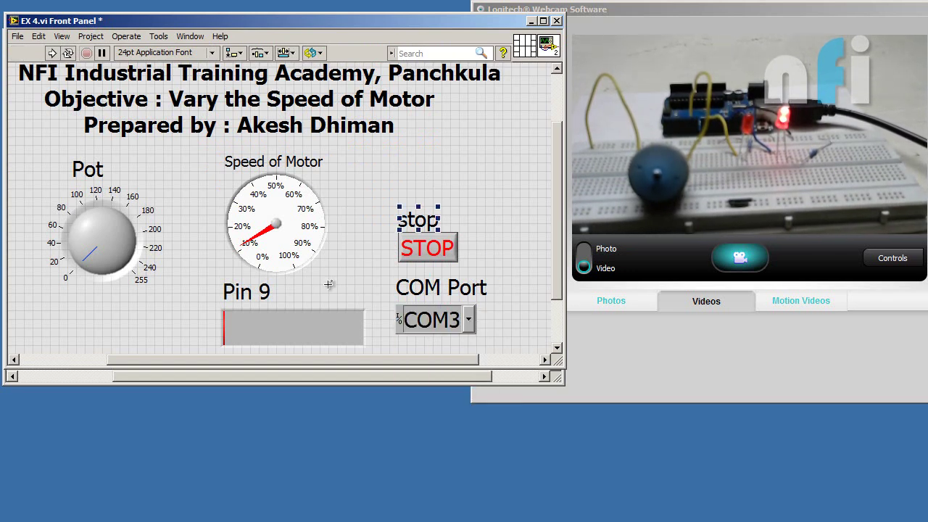
Step: Run the VI and turn the Pot knob up to 255 so Speed of Motor reads about 100%
click(52, 54)
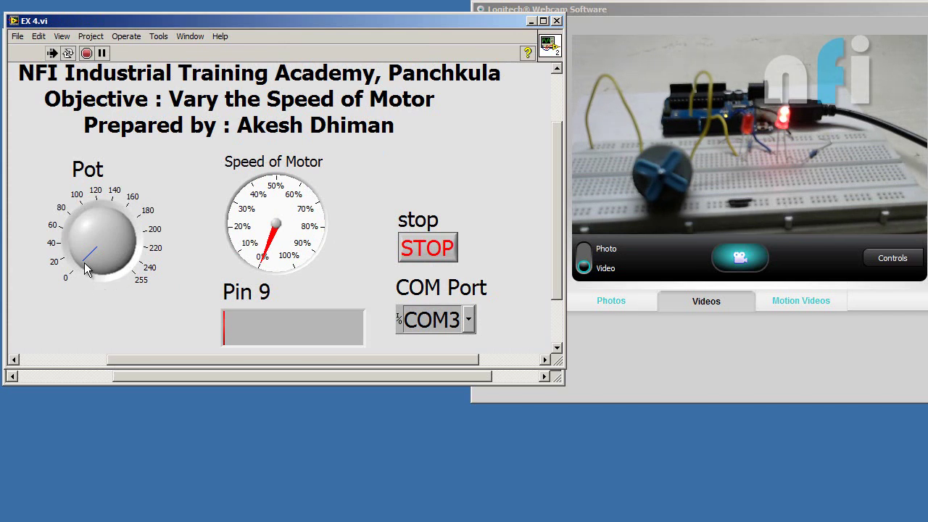
drag(85, 269, 126, 266)
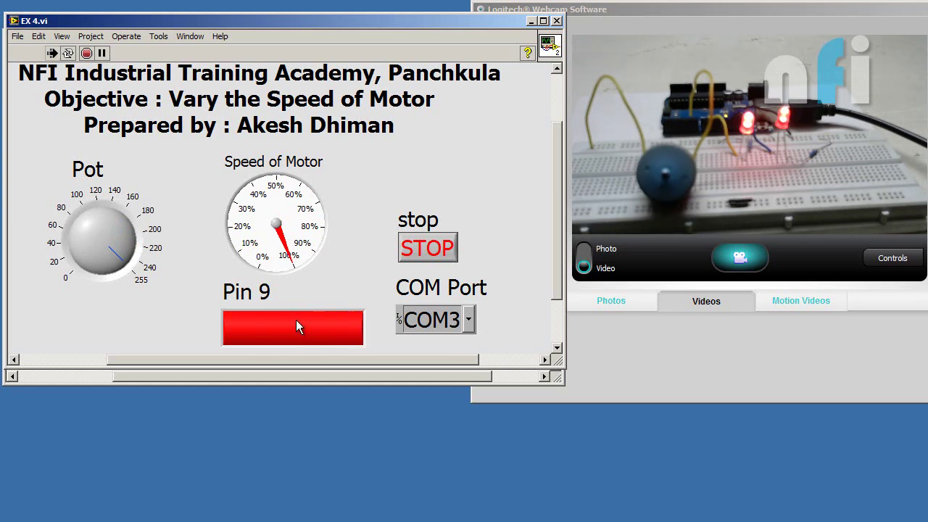
drag(122, 263, 105, 190)
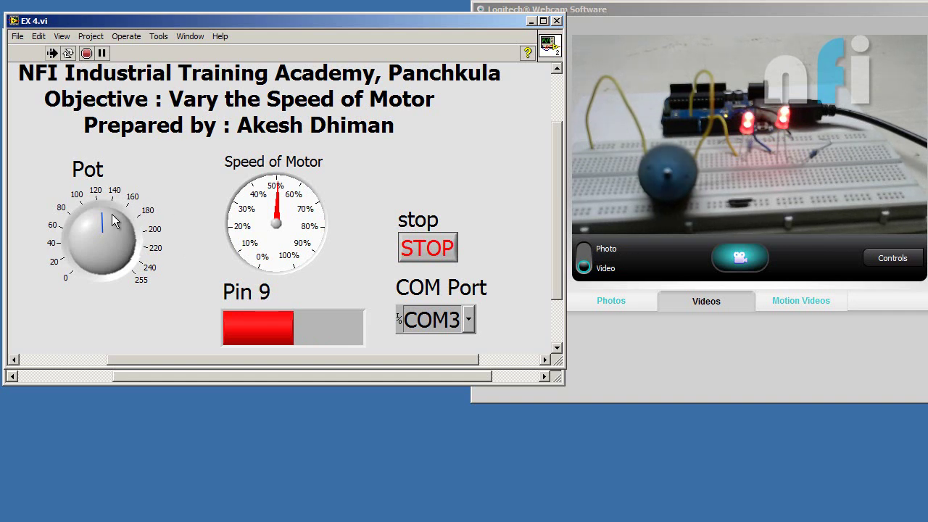
drag(104, 215, 134, 276)
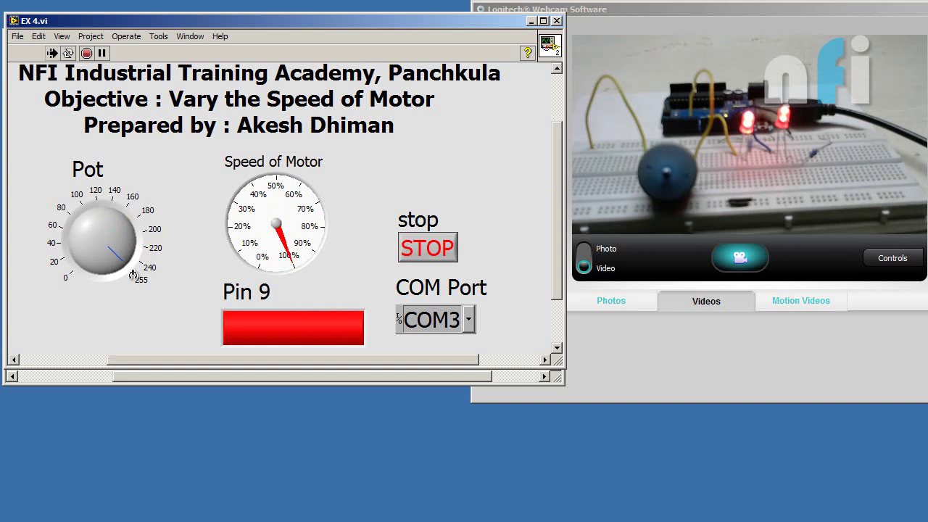